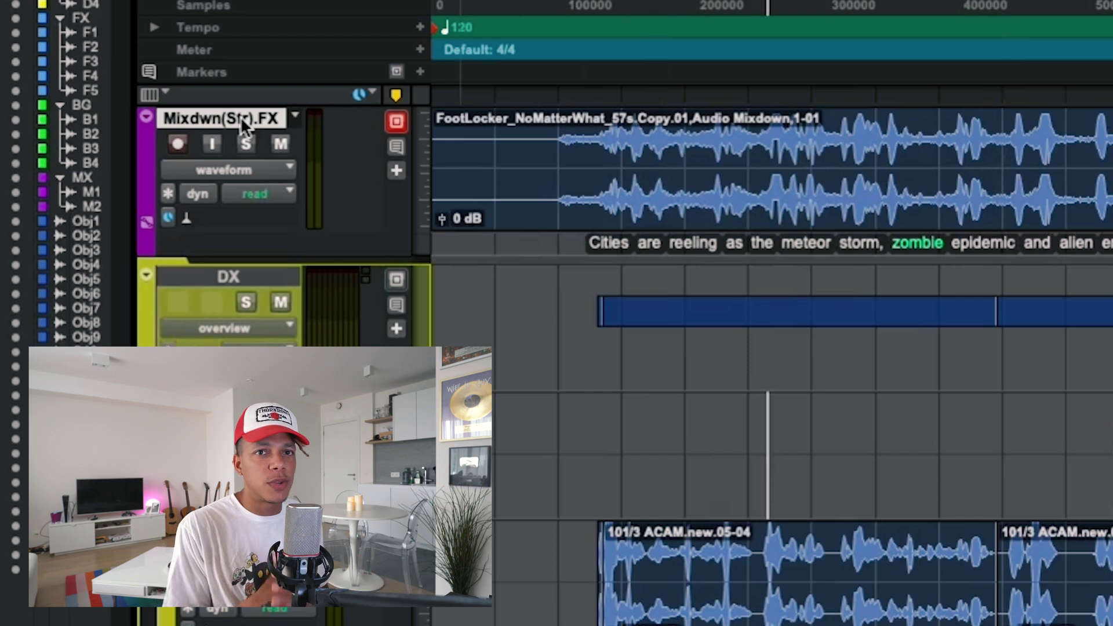
Transcribe the Mixdwn(Str).FX track so its spoken words appear beneath the waveform.
{"action": "right_click", "coordinate": [241, 116]}
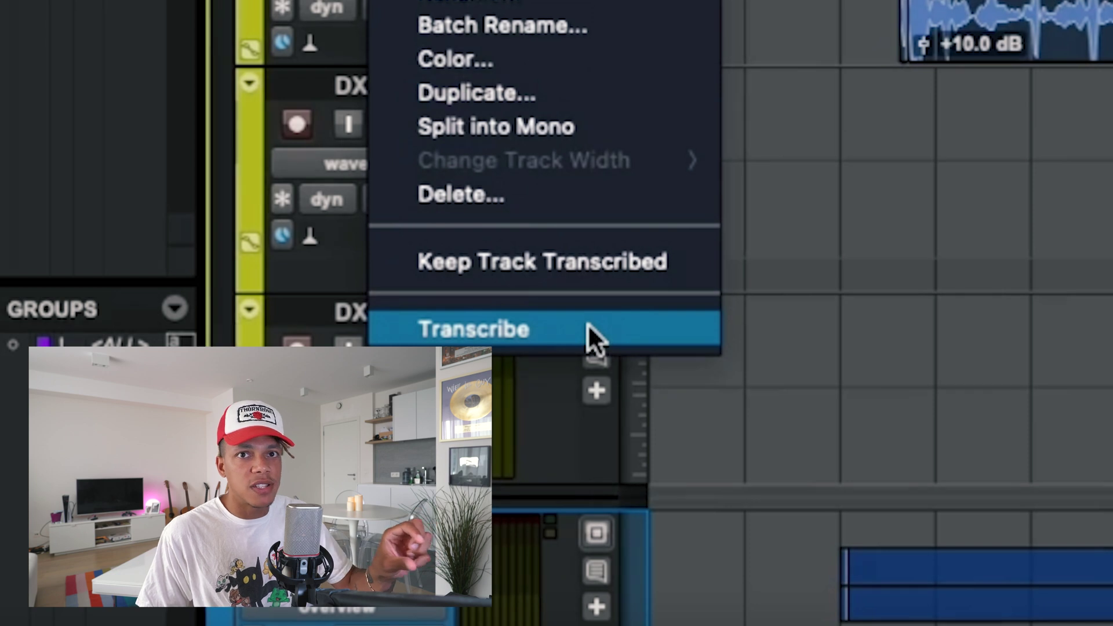
{"action": "left_click", "coordinate": [588, 326]}
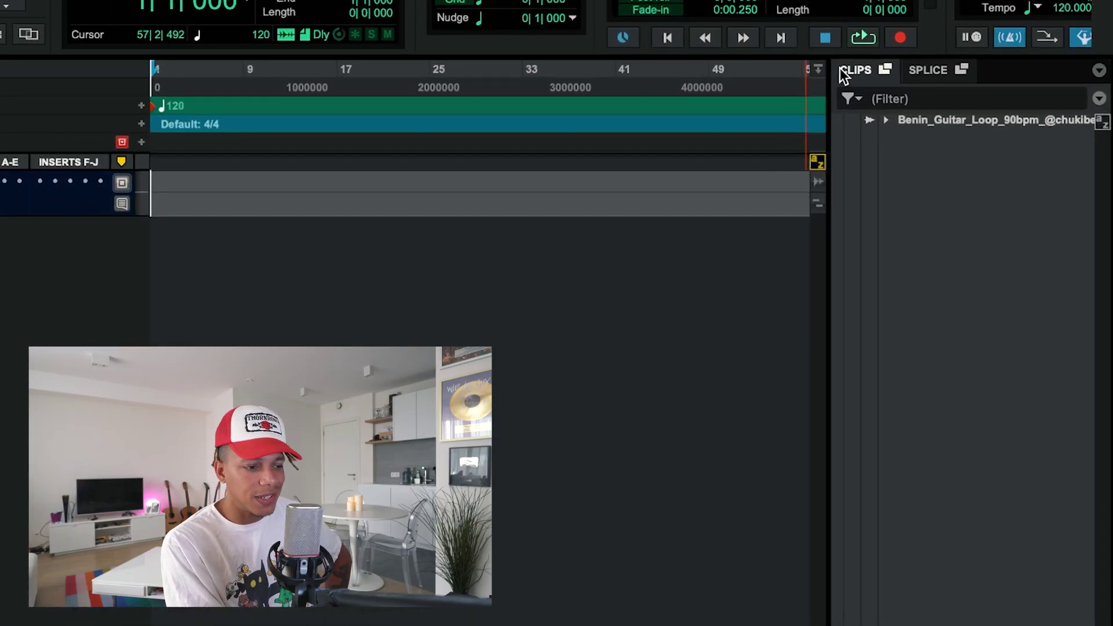
Drag the OS_VV4_130 melancholic guitar loop from Splice onto a new track at bar 1.
{"action": "left_click", "coordinate": [939, 69]}
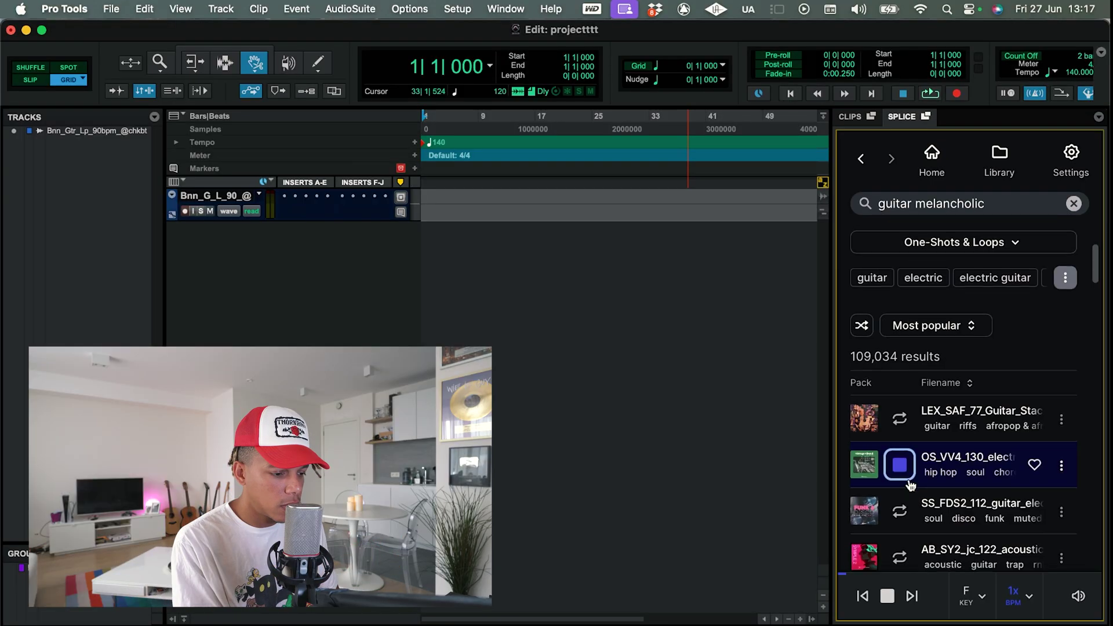
{"action": "scroll", "coordinate": [909, 485], "scroll_direction": "down", "scroll_amount": 1}
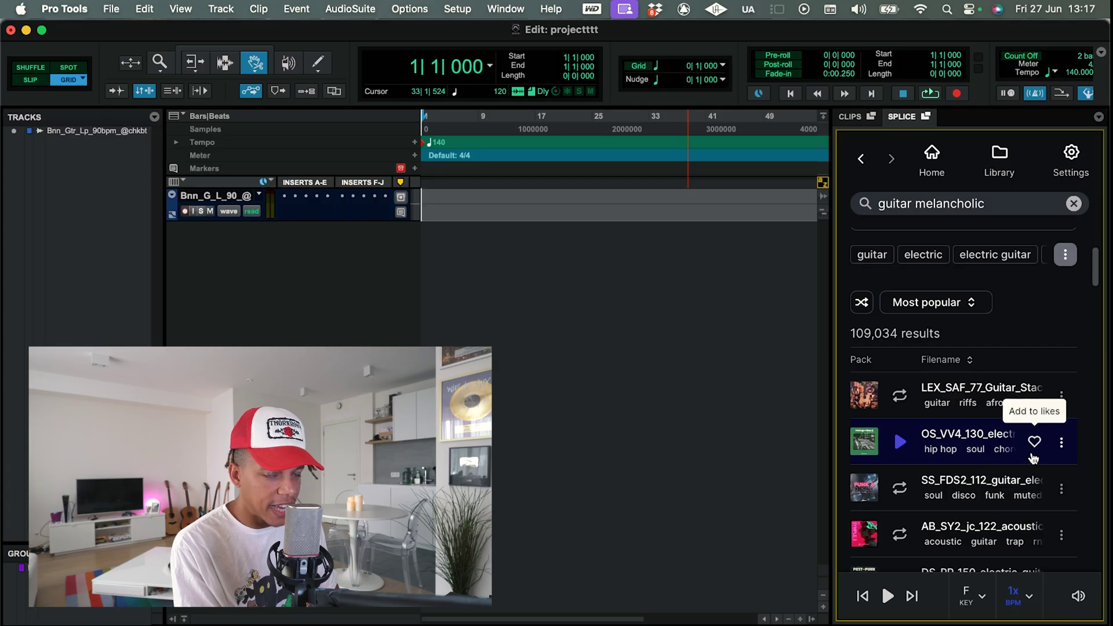
{"action": "left_click_drag", "start_coordinate": [1007, 452], "coordinate": [482, 313]}
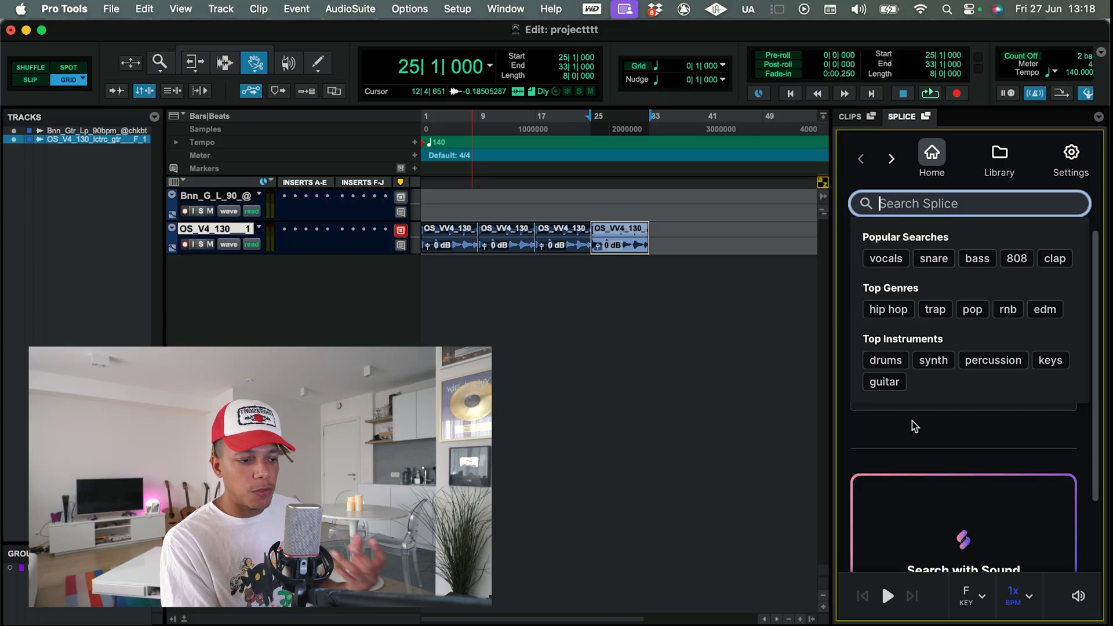
{"action": "scroll", "coordinate": [911, 421], "scroll_direction": "down", "scroll_amount": 3}
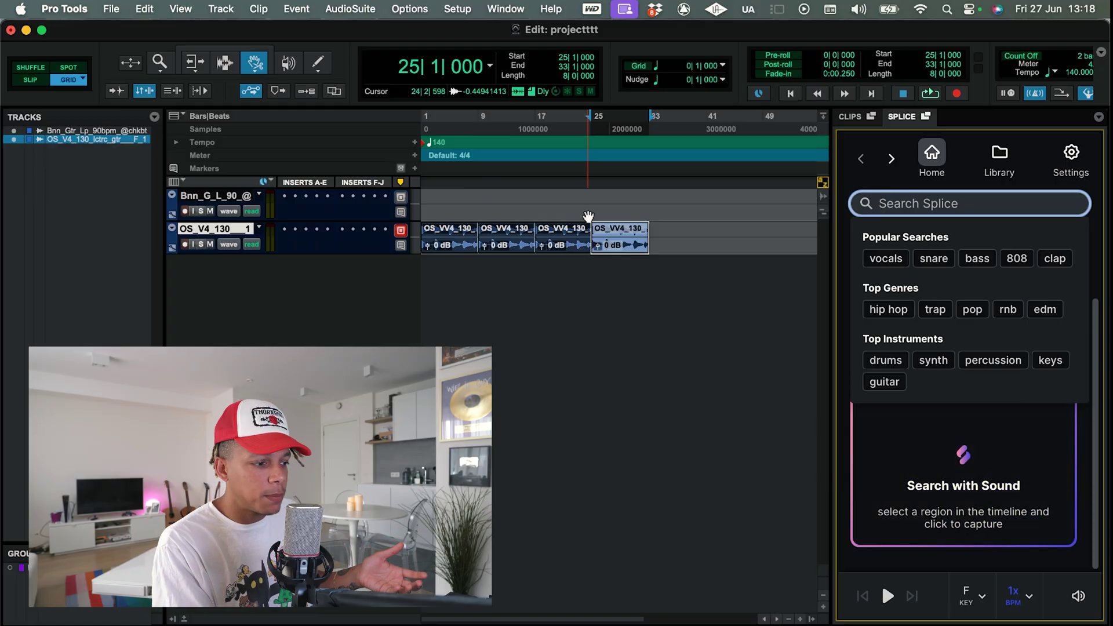
Search Splice by the guitar clip's sound and preview matches including DBM_DBRF3_81 and rg_mus140.
{"action": "left_click_drag", "start_coordinate": [609, 243], "coordinate": [978, 488]}
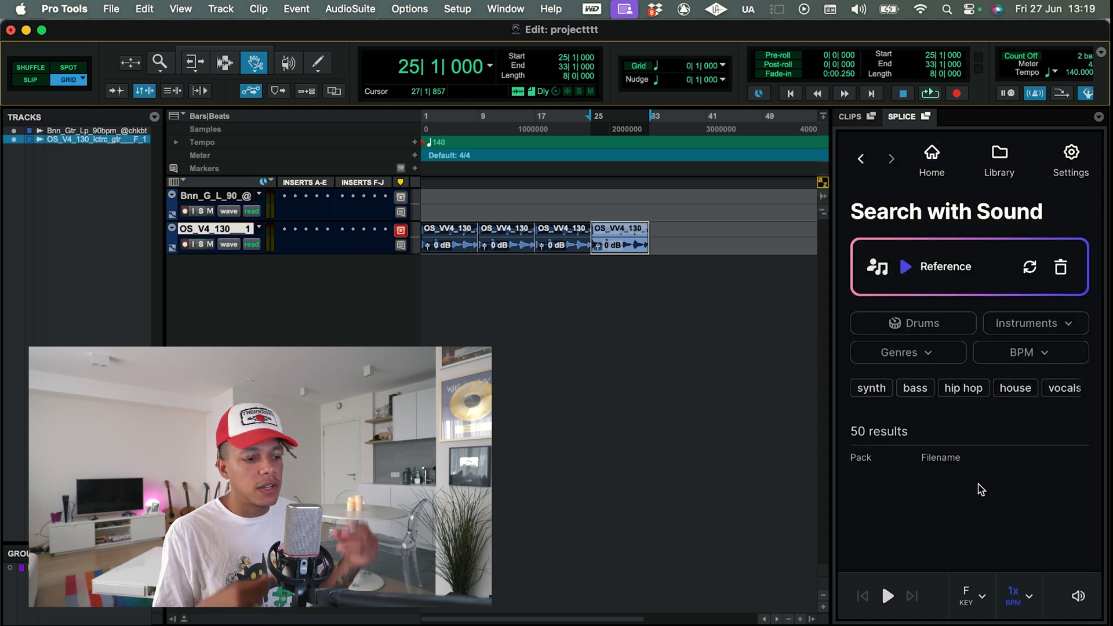
{"action": "scroll", "coordinate": [933, 481], "scroll_direction": "down", "scroll_amount": 1}
{"action": "left_click", "coordinate": [899, 473]}
{"action": "left_click", "coordinate": [906, 523]}
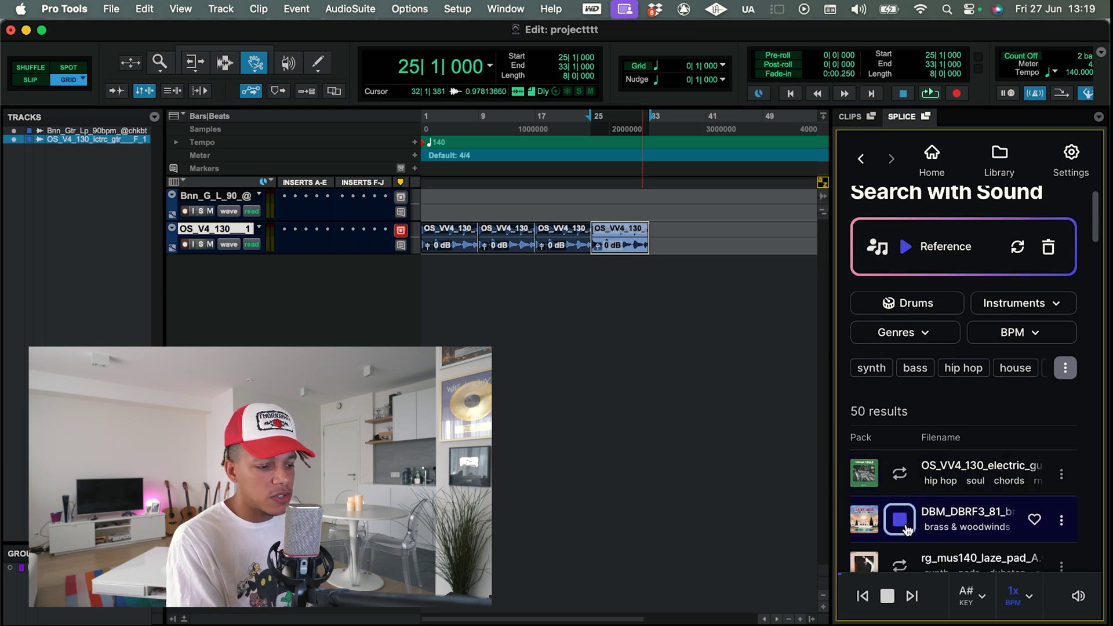
{"action": "left_click", "coordinate": [901, 567]}
Preview the dd_music_140 and SP_SZ_130 pads, then play the session from bar 2.
{"action": "scroll", "coordinate": [901, 464], "scroll_direction": "down", "scroll_amount": 5}
{"action": "left_click", "coordinate": [899, 309]}
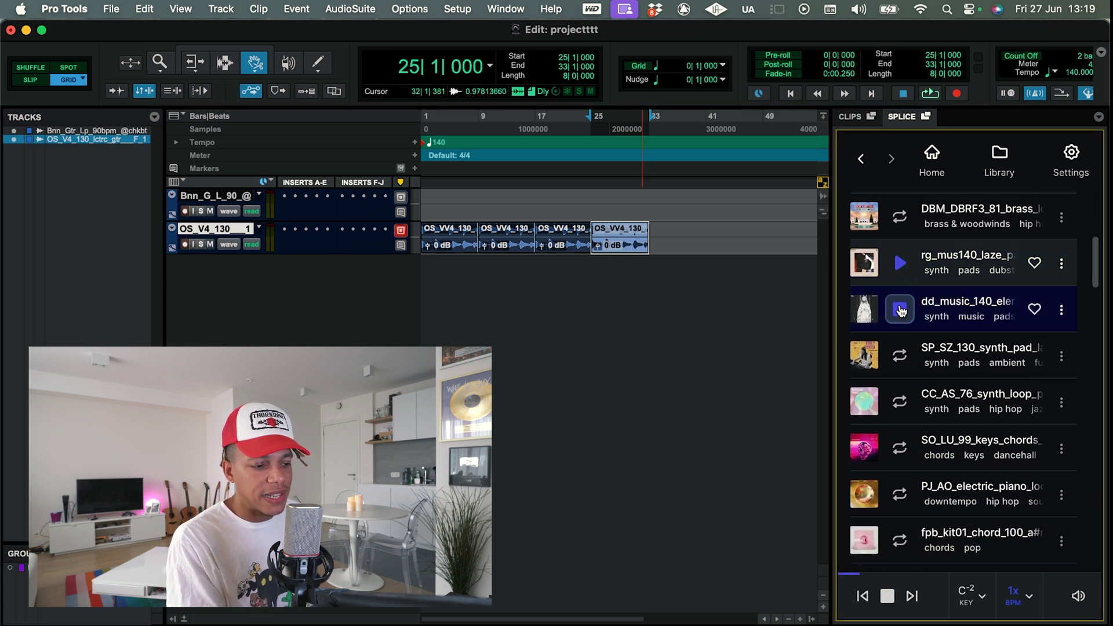
{"action": "left_click", "coordinate": [900, 357]}
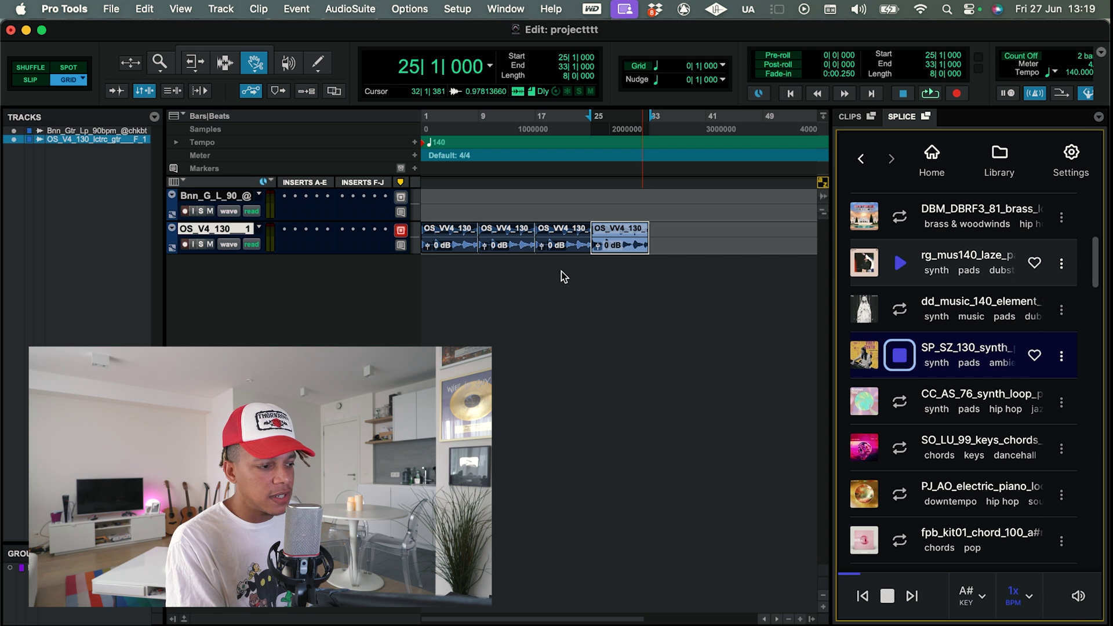
{"action": "left_click", "coordinate": [428, 128]}
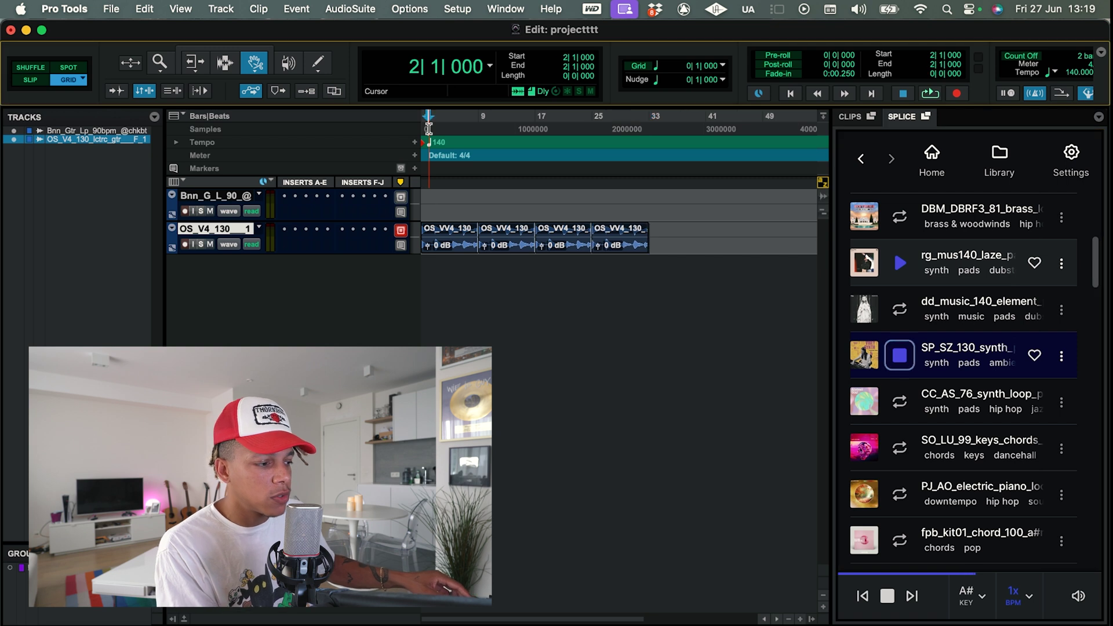
{"action": "key", "text": "space"}
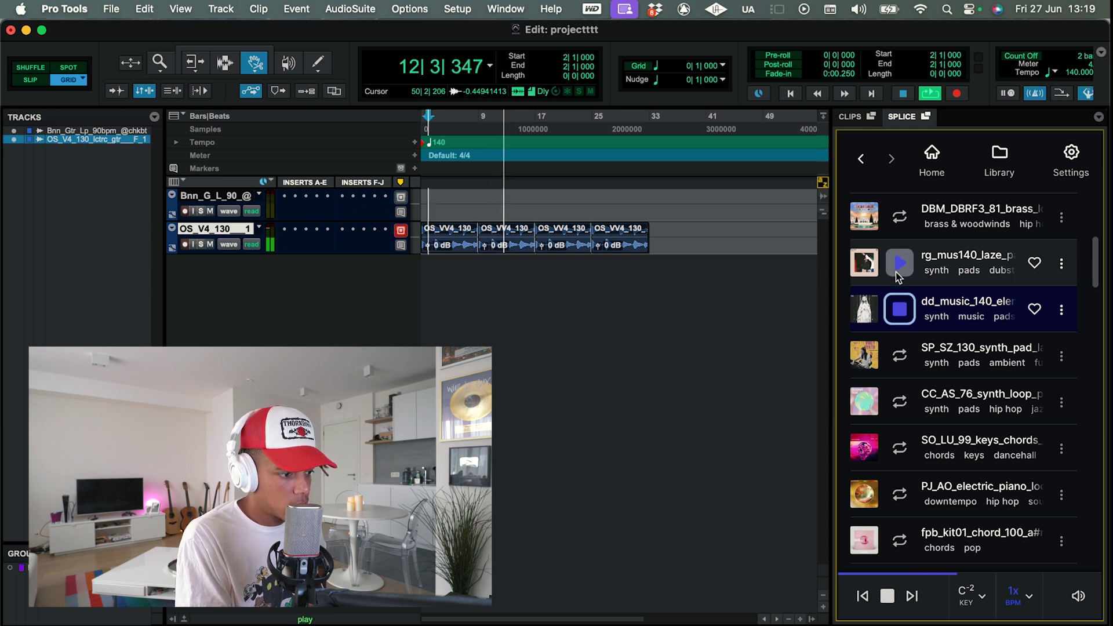
Place the dd_music_140 pad loop on a new track at the session start.
{"action": "left_click", "coordinate": [899, 309]}
{"action": "left_click_drag", "start_coordinate": [544, 329], "coordinate": [423, 278]}
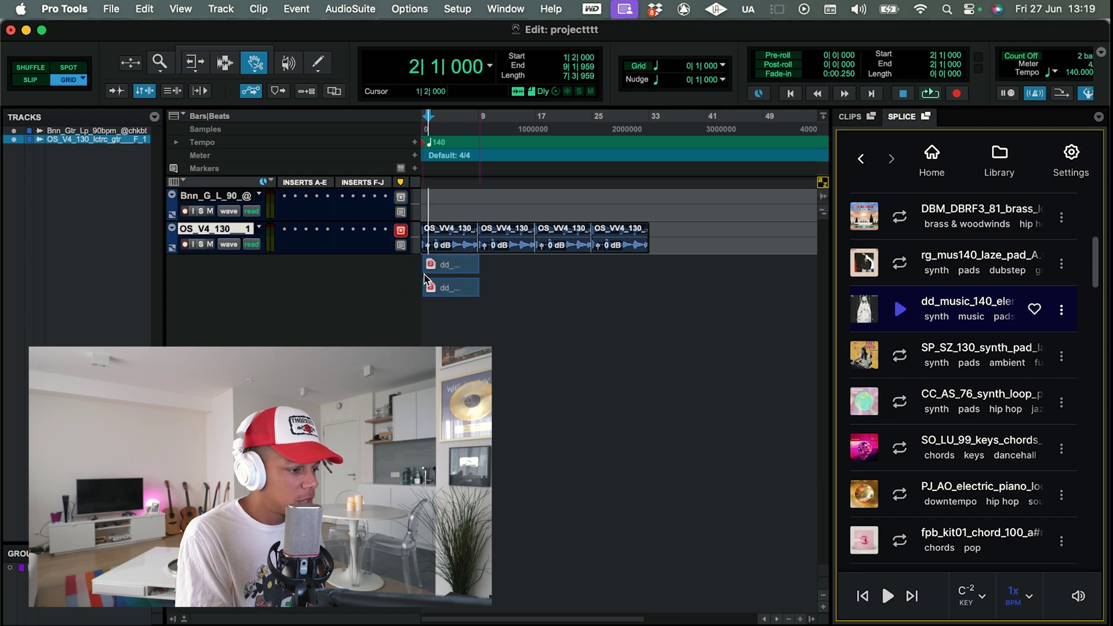
{"action": "left_click_drag", "start_coordinate": [424, 278], "coordinate": [425, 279]}
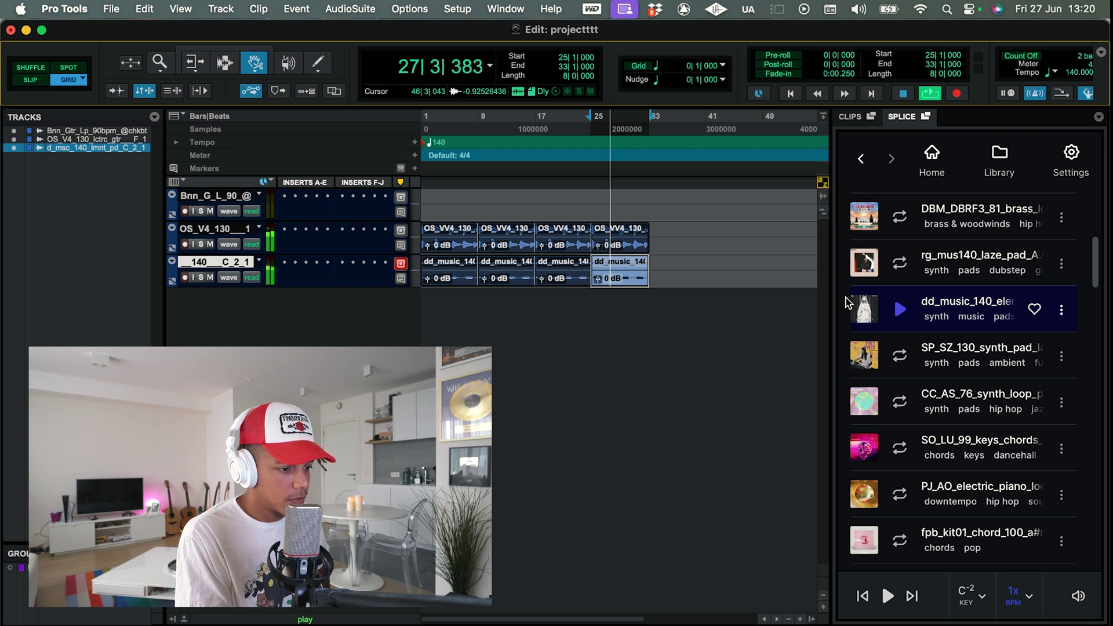
Stop playback and audition the AB_TI5_dabow sample from Splice.
{"action": "key", "text": "space"}
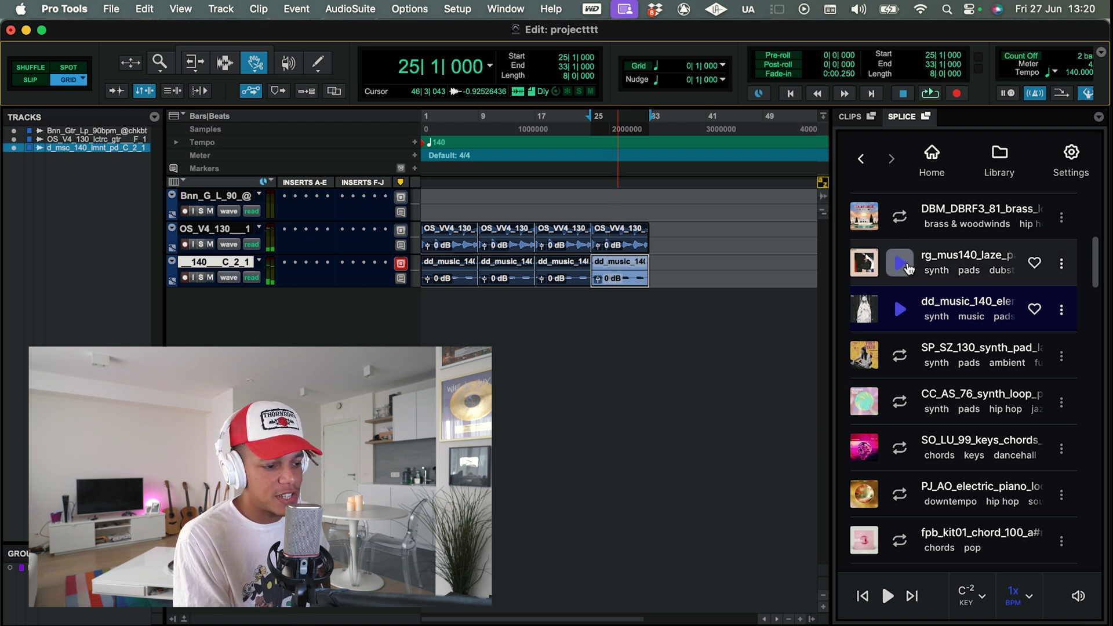
{"action": "scroll", "coordinate": [903, 272], "scroll_direction": "down", "scroll_amount": 5}
{"action": "left_click", "coordinate": [900, 433]}
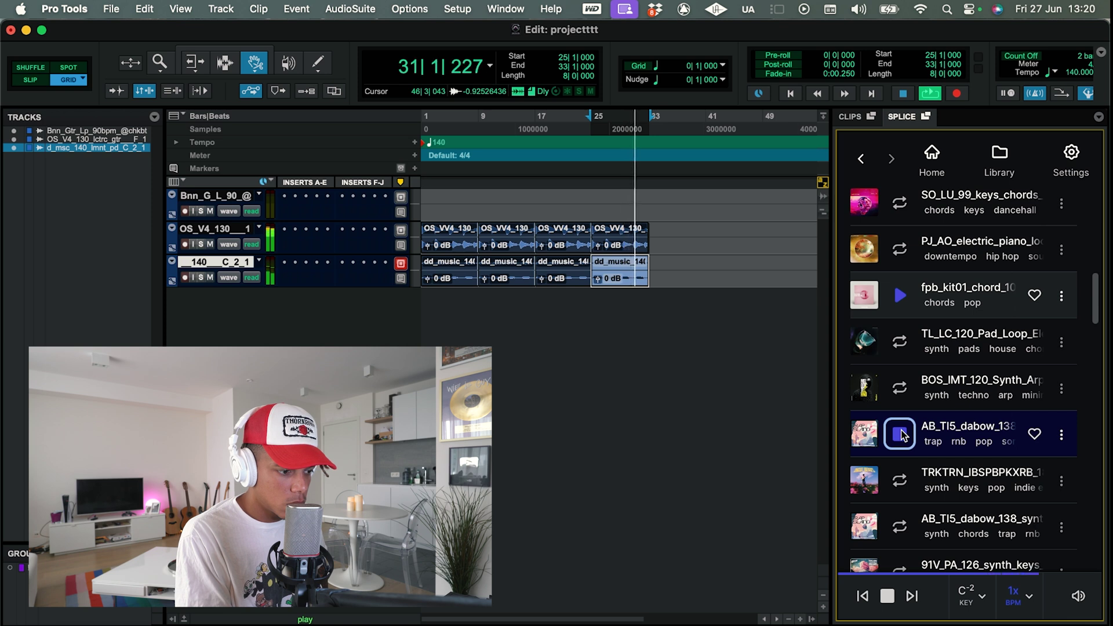
{"action": "left_click", "coordinate": [900, 434]}
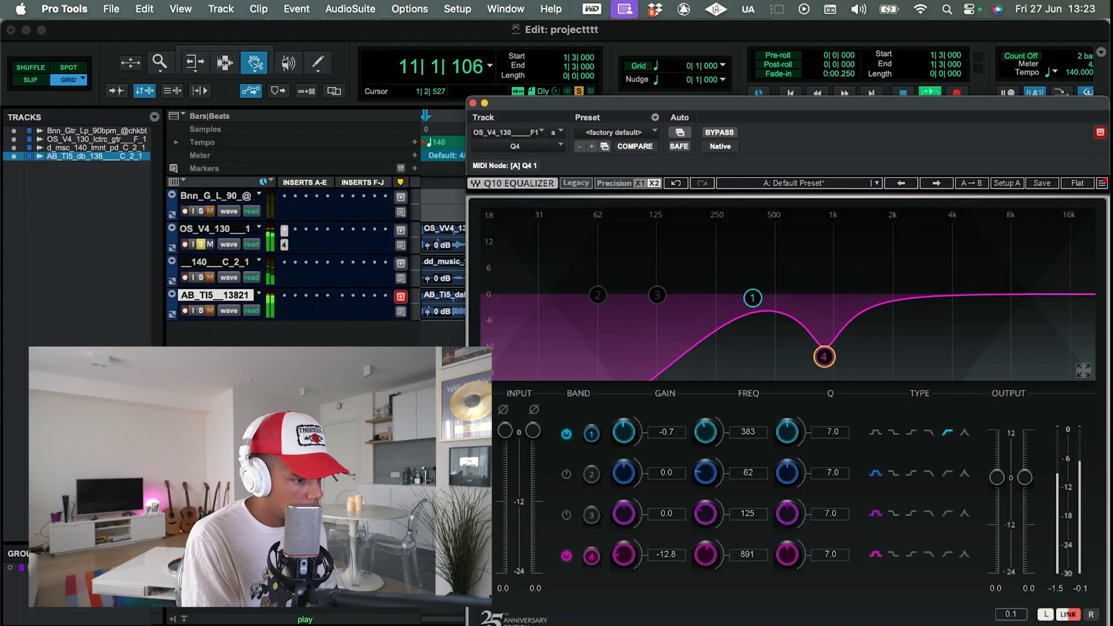
Move the guitar EQ's band 4 dip up to around 1806 Hz.
{"action": "left_click_drag", "start_coordinate": [825, 355], "coordinate": [883, 316]}
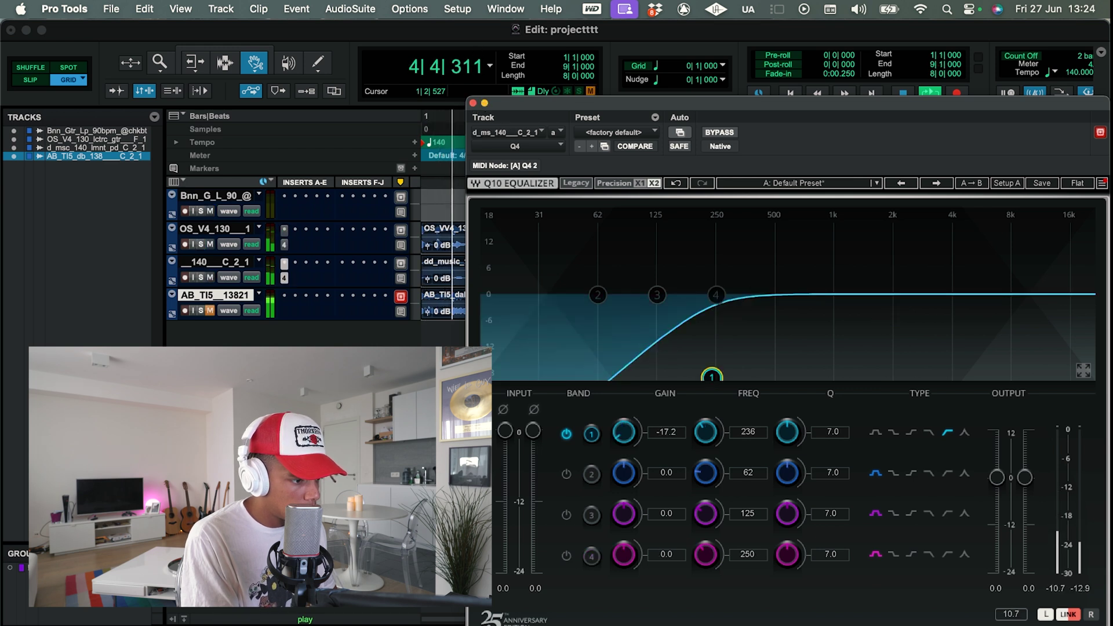
Close the pad track's Q10 EQ window.
{"action": "left_click", "coordinate": [472, 103]}
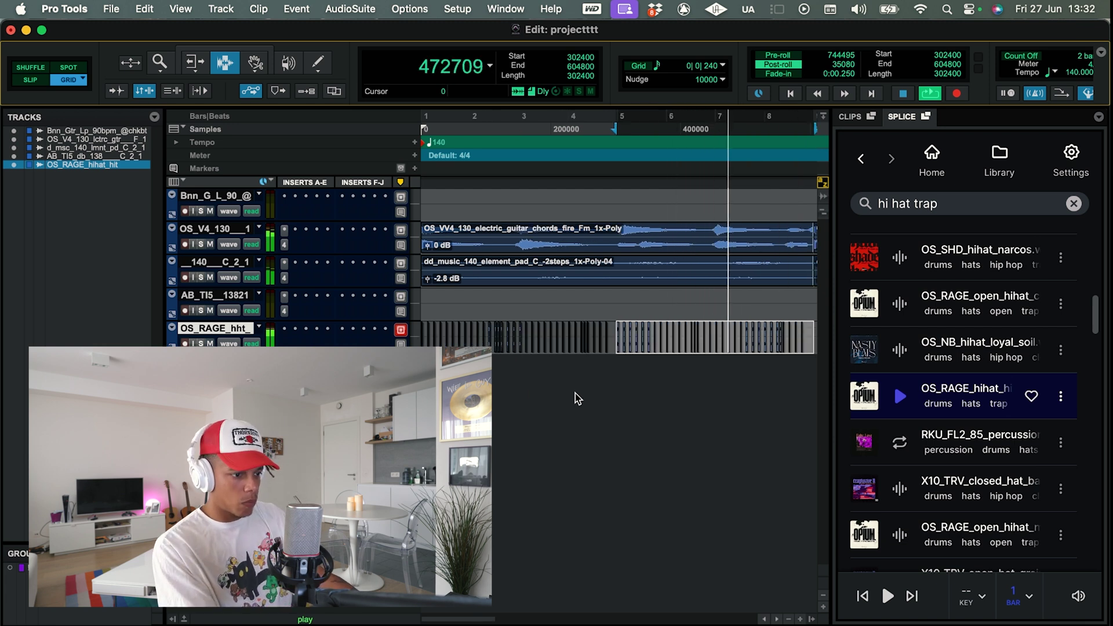
Drag the OS_RAGE_snare_ring sample from the Splice results onto a new track.
{"action": "scroll", "coordinate": [575, 393], "scroll_direction": "down", "scroll_amount": 1}
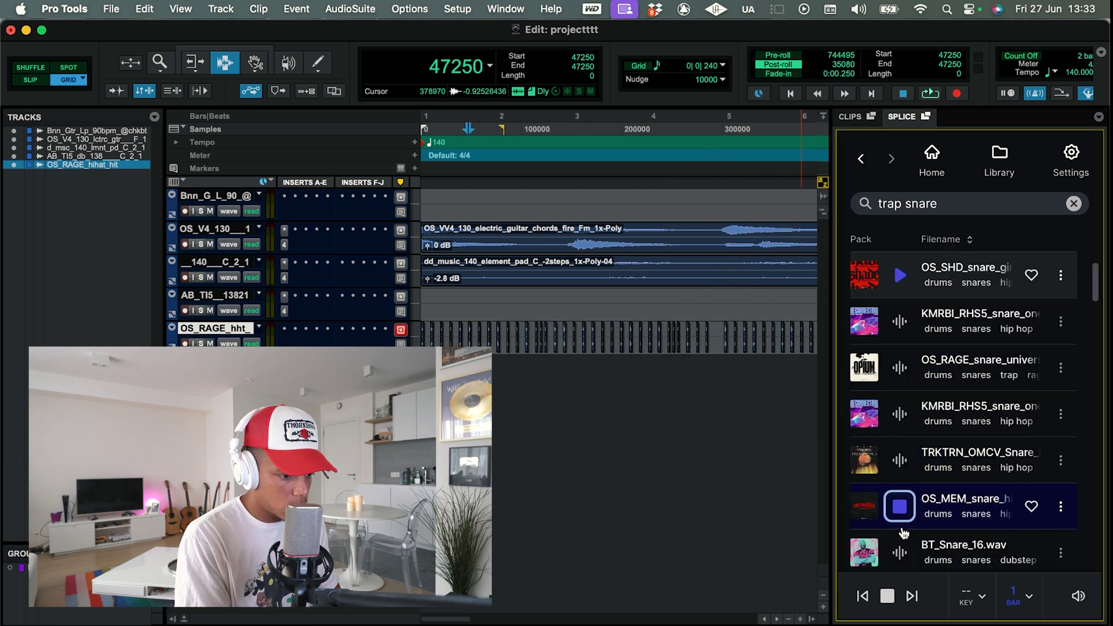
{"action": "scroll", "coordinate": [908, 377], "scroll_direction": "down", "scroll_amount": 5}
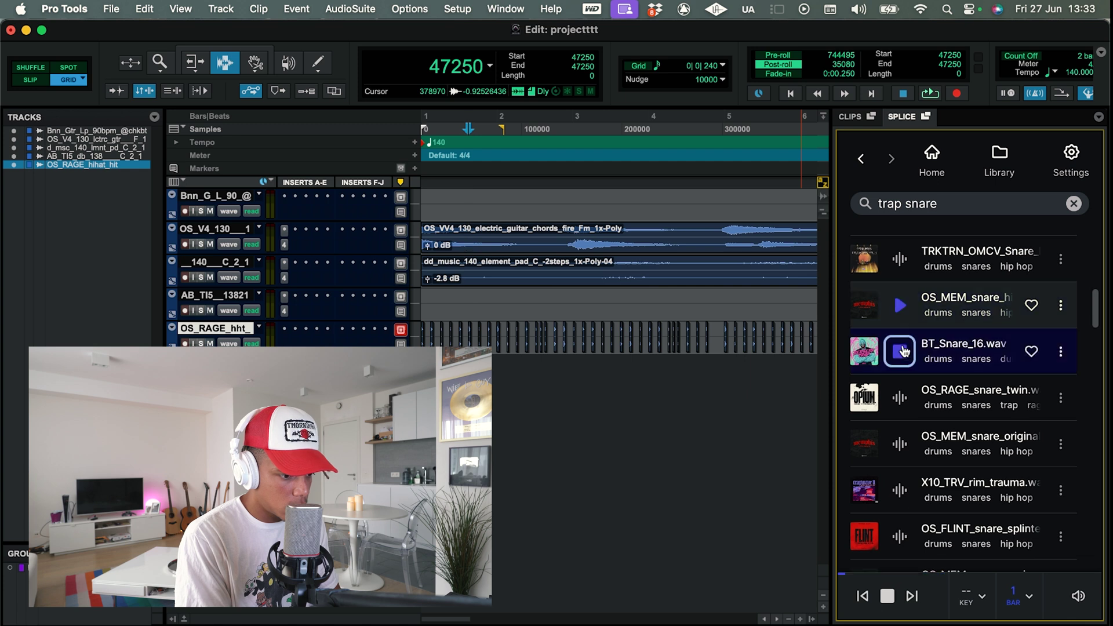
{"action": "scroll", "coordinate": [962, 406], "scroll_direction": "down", "scroll_amount": 5}
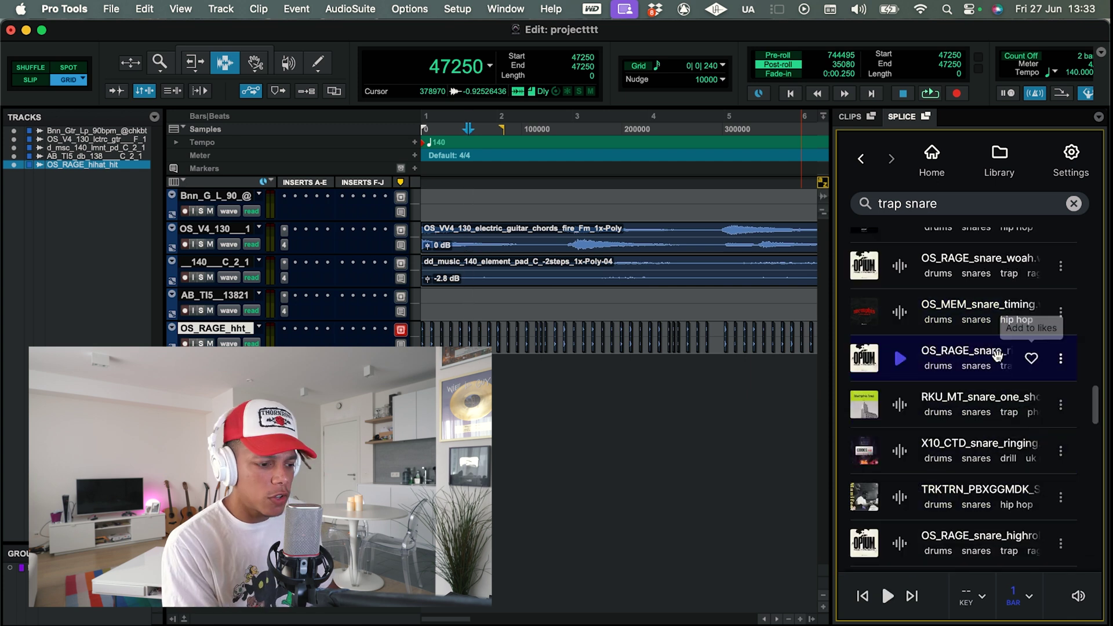
{"action": "left_click_drag", "start_coordinate": [962, 357], "coordinate": [534, 392]}
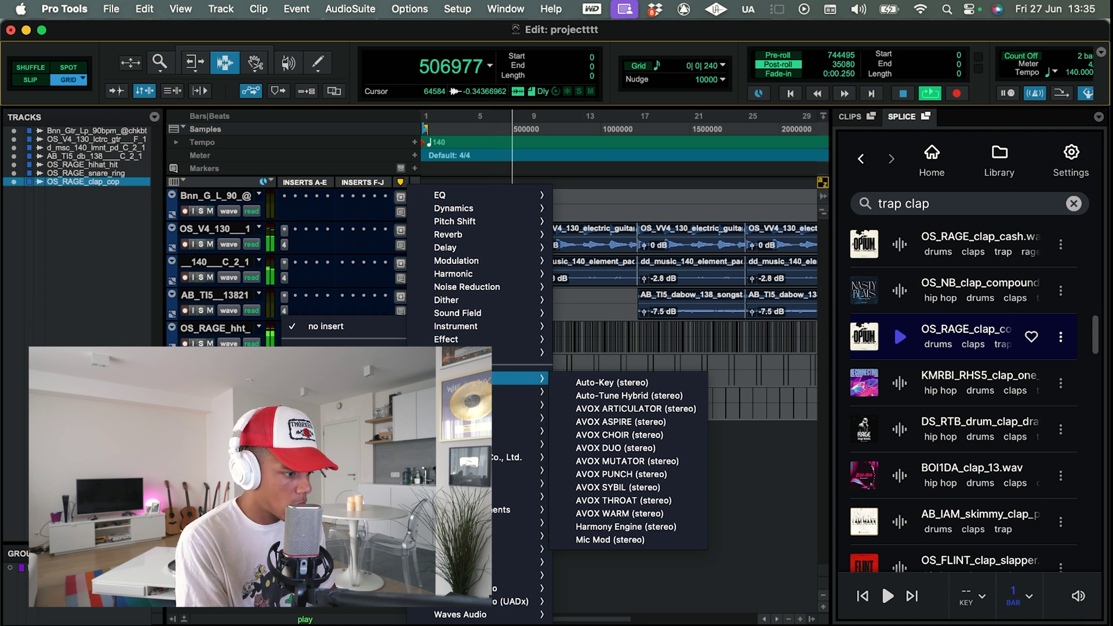
Add a Q6 EQ to the snare, lowering its low cut near 200 Hz and raising band 6.
{"action": "left_click", "coordinate": [614, 506]}
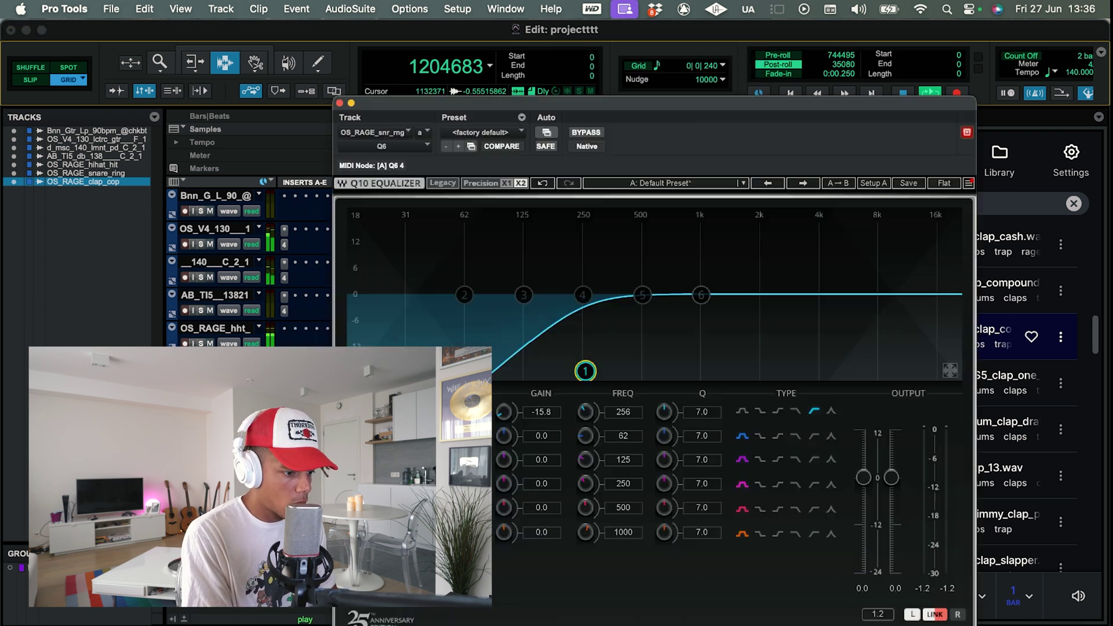
{"action": "left_click_drag", "start_coordinate": [571, 371], "coordinate": [556, 372]}
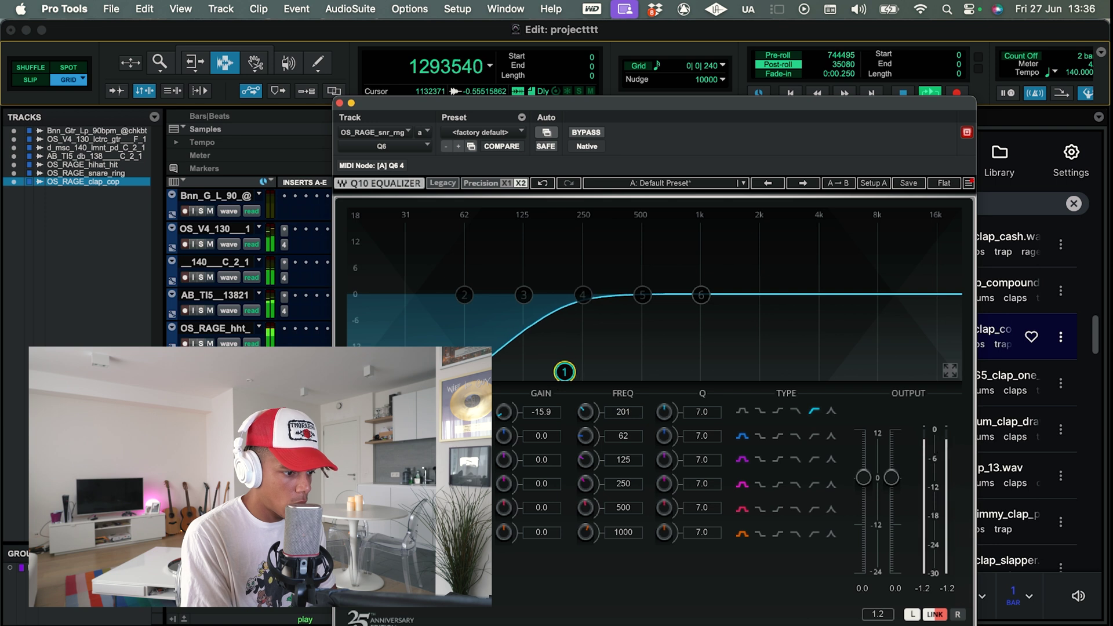
{"action": "left_click_drag", "start_coordinate": [702, 309], "coordinate": [737, 313]}
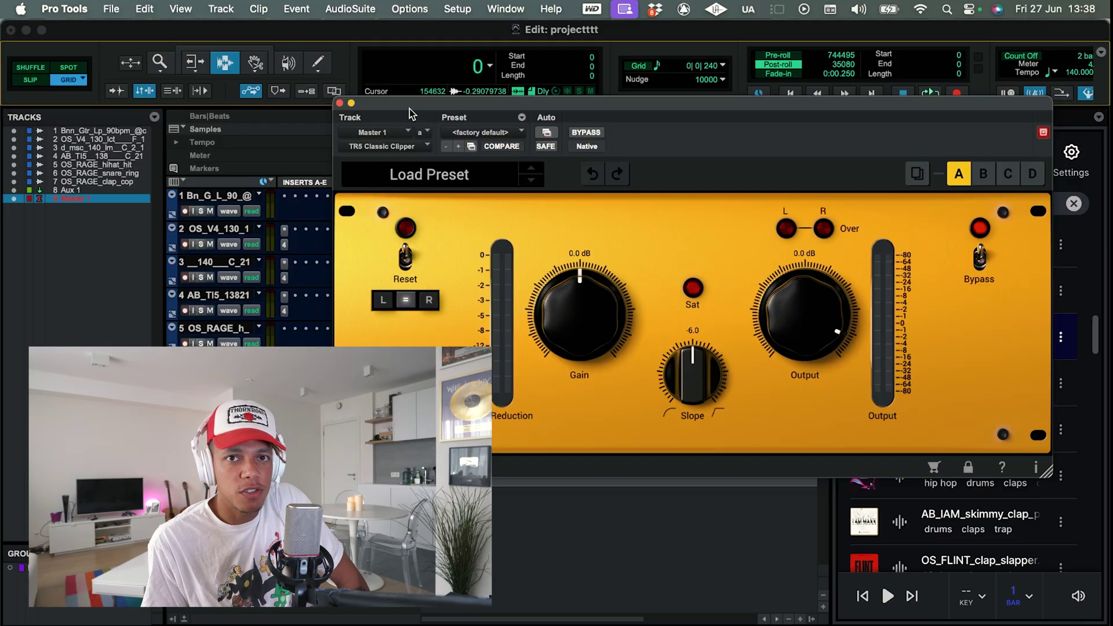
Close the clipper, search Splice for 808 and preview results including TRKTRN_OMCV.
{"action": "key", "text": "super+w"}
{"action": "left_click", "coordinate": [1073, 204]}
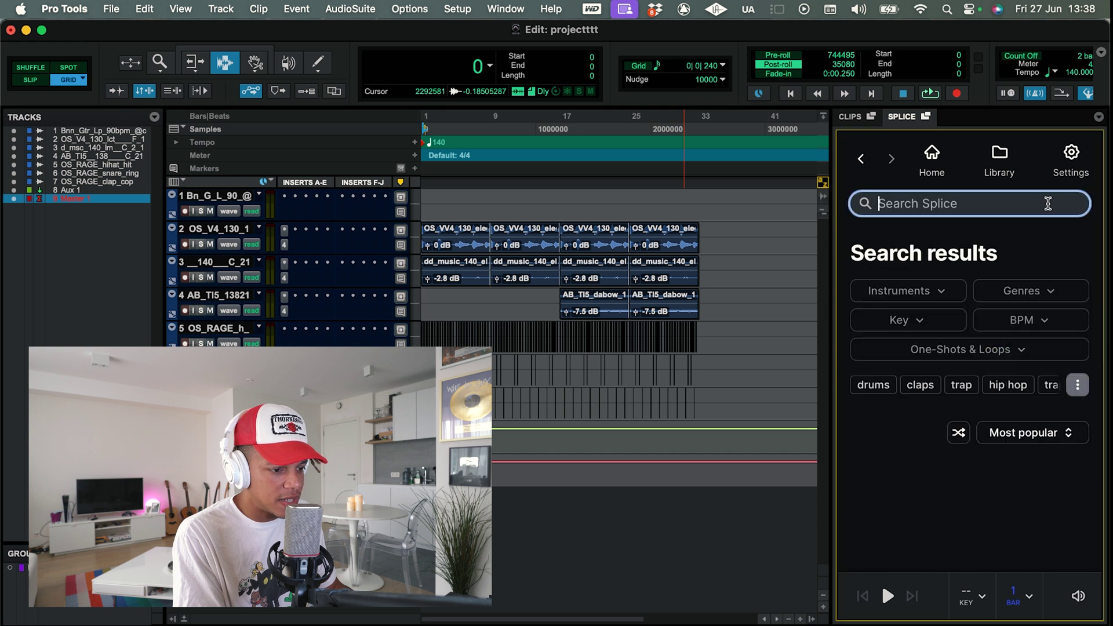
{"action": "type", "text": "808"}
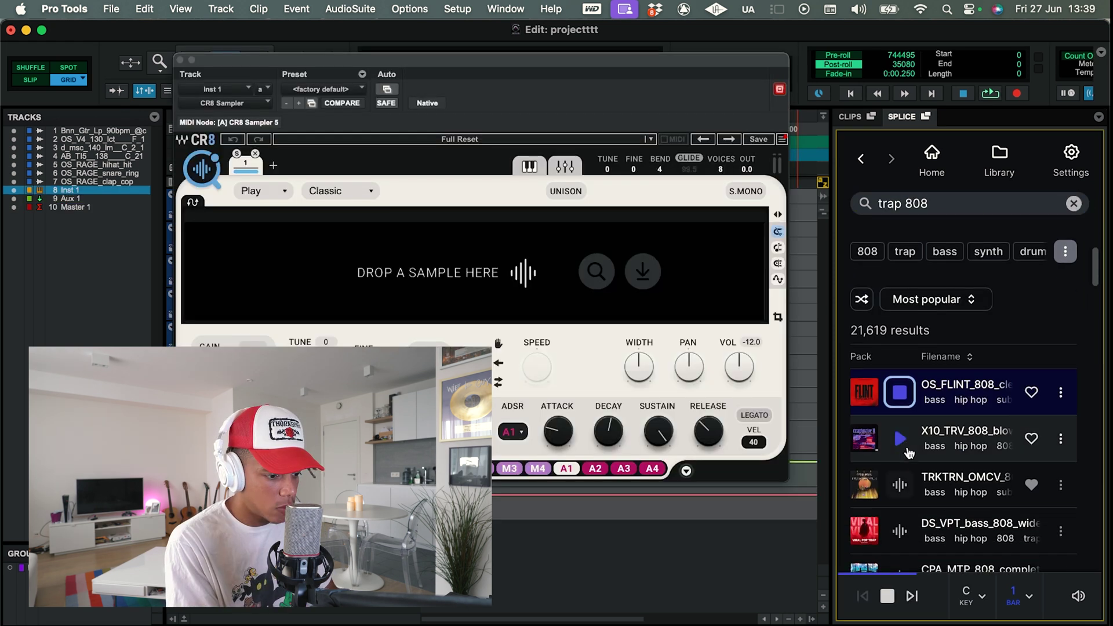
{"action": "left_click", "coordinate": [899, 438]}
{"action": "left_click", "coordinate": [899, 492]}
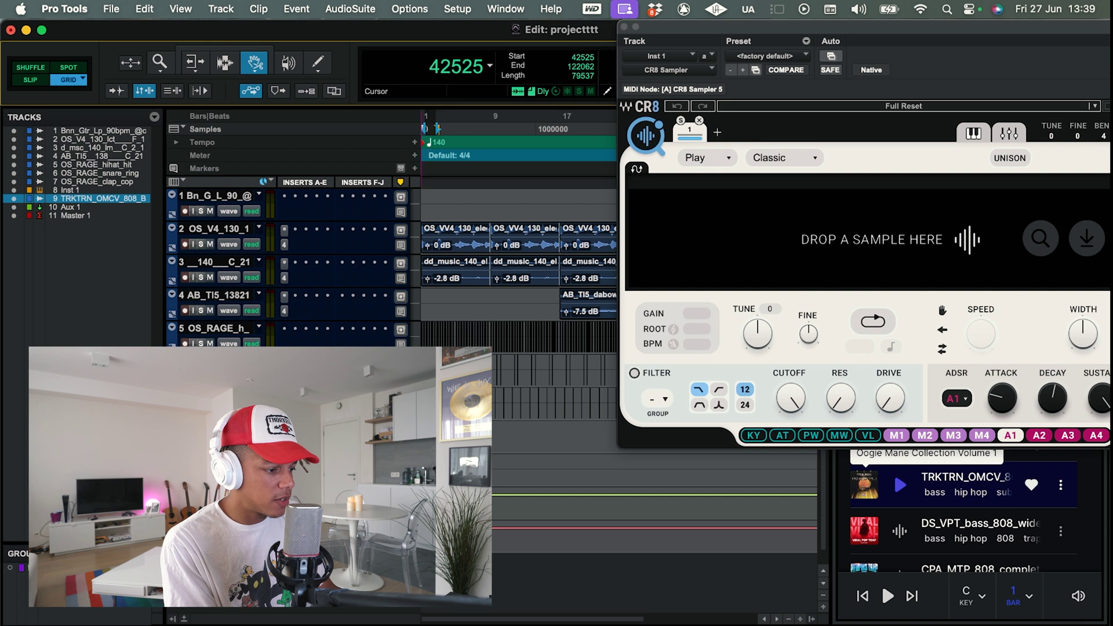
Load the TRKTRN_OMCV 808 into CR8 Sampler, lower its volume to 6.7 and close it.
{"action": "left_click_drag", "start_coordinate": [855, 232], "coordinate": [540, 413]}
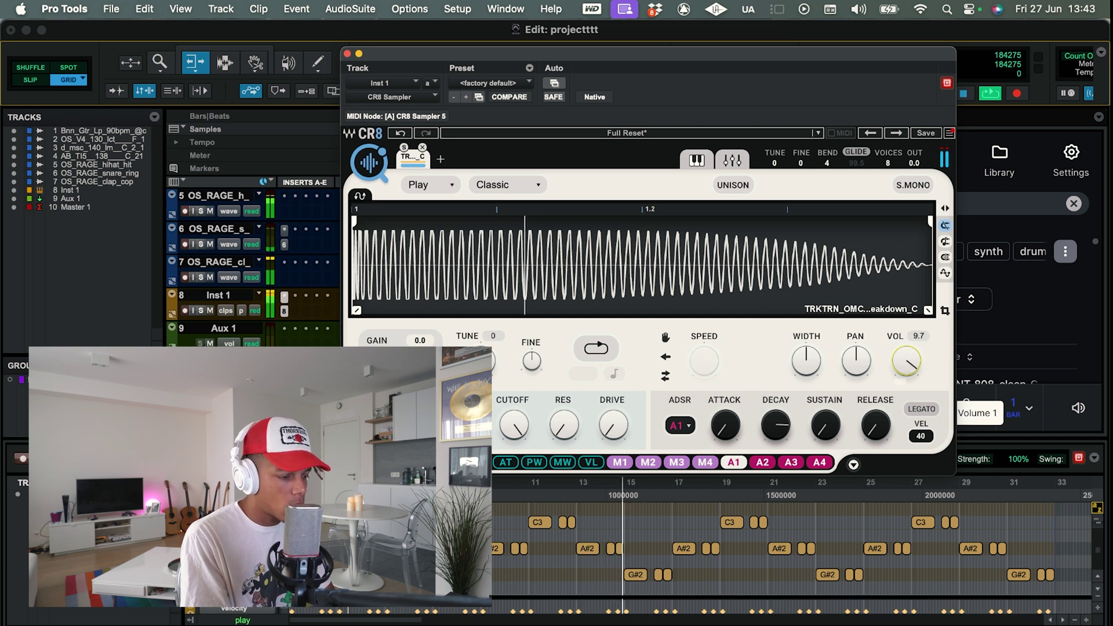
{"action": "left_click_drag", "start_coordinate": [907, 363], "coordinate": [908, 365]}
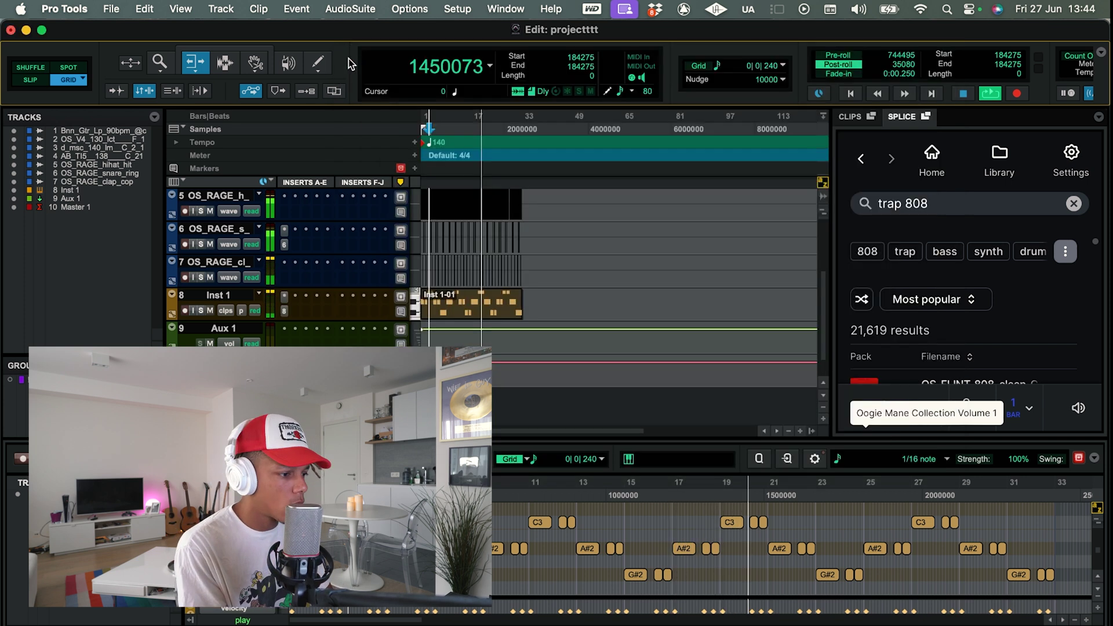
{"action": "left_click", "coordinate": [347, 53]}
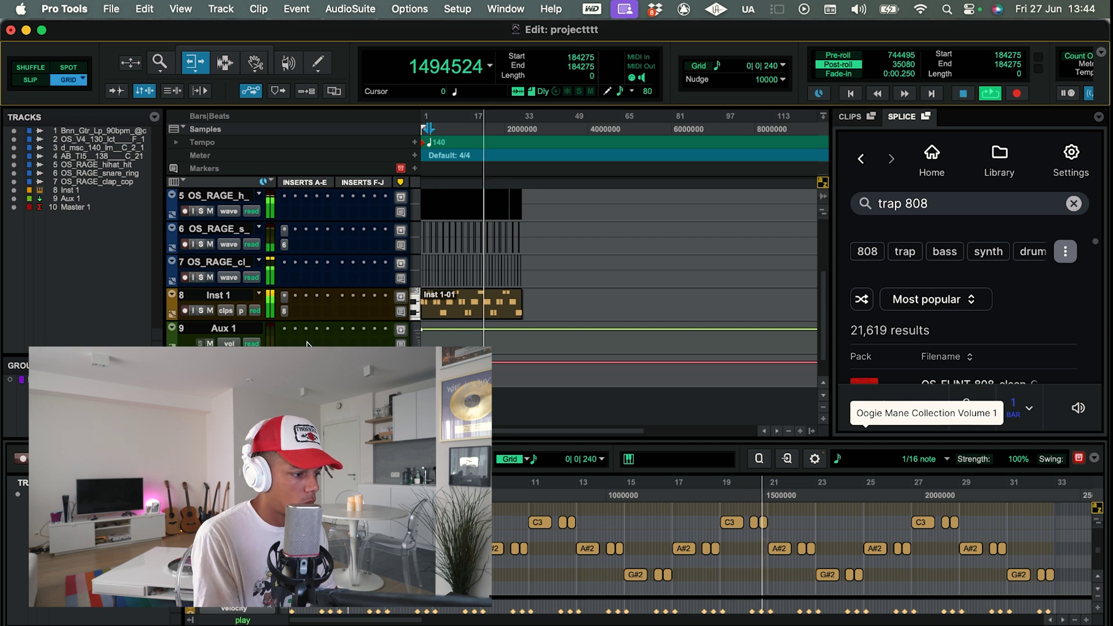